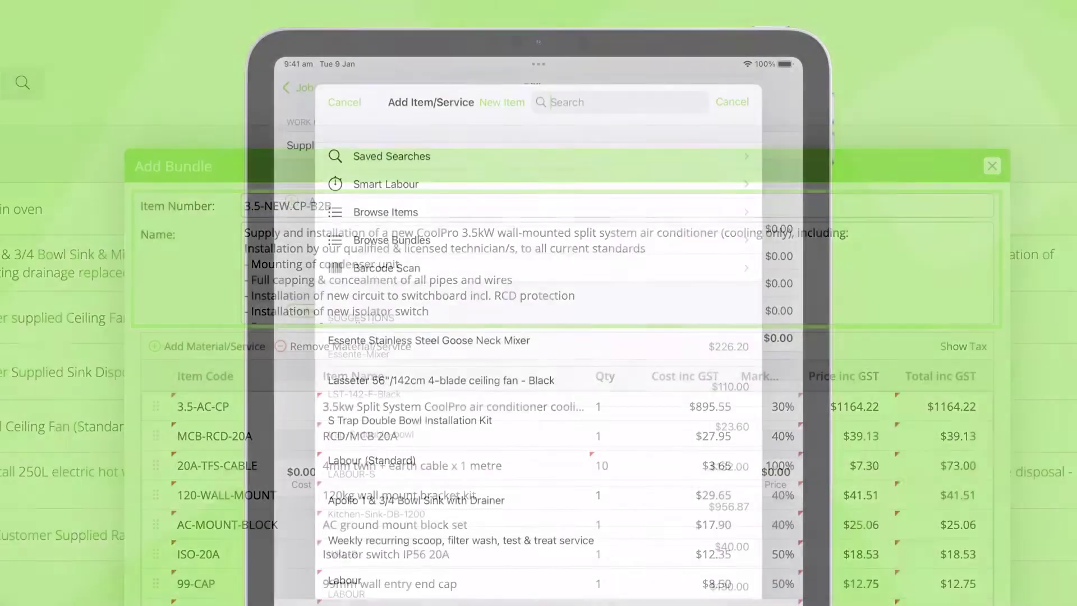
- Search 'Coolpro' and add the 3.5-NEW.CP-B2B CoolPro bundle to the job's billing at $2,017.43
{"action": "type", "text": "Coolpro"}
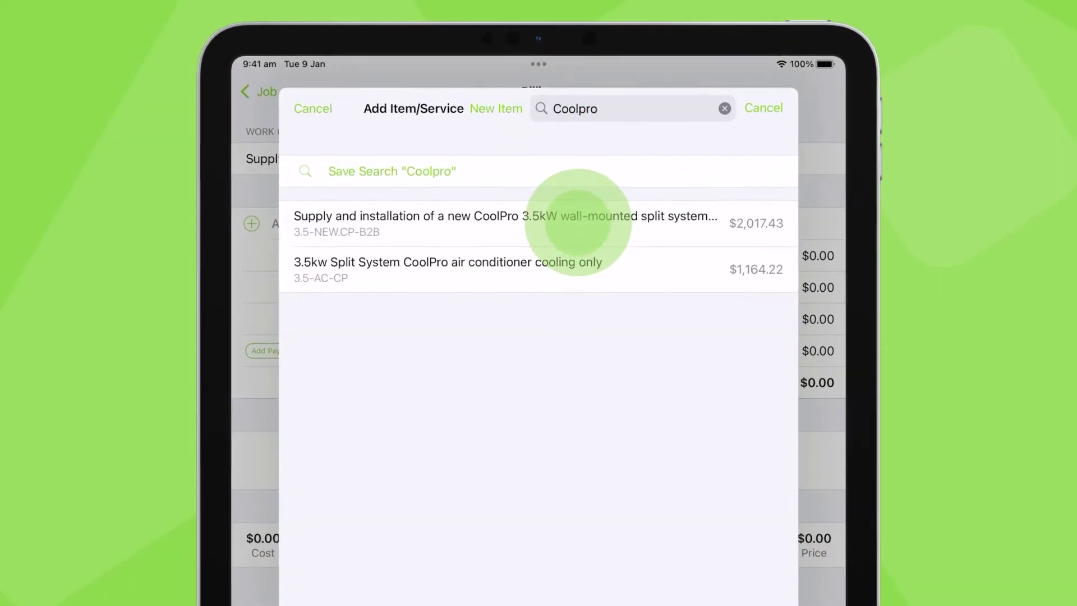
{"action": "left_click", "coordinate": [572, 216]}
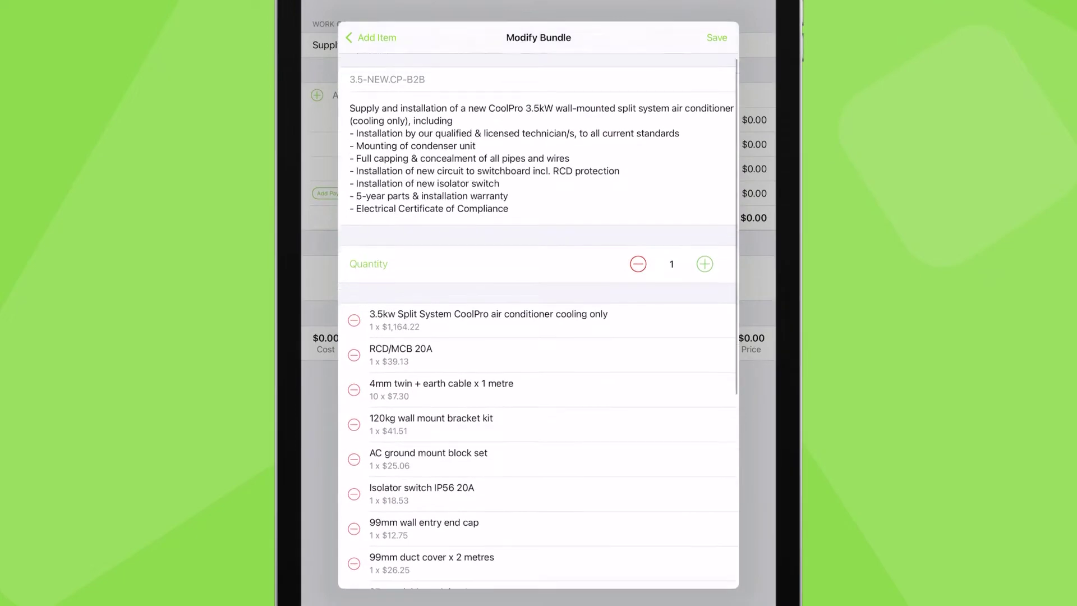
{"action": "scroll", "coordinate": [539, 336], "scroll_direction": "down", "scroll_amount": 5}
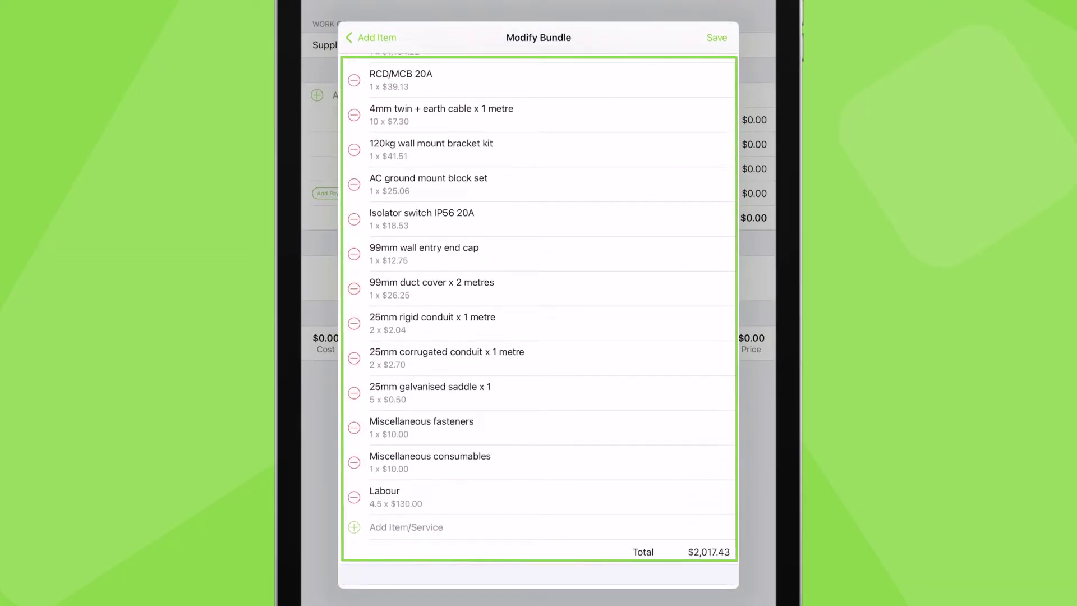
{"action": "scroll", "coordinate": [538, 309], "scroll_direction": "up", "scroll_amount": 10}
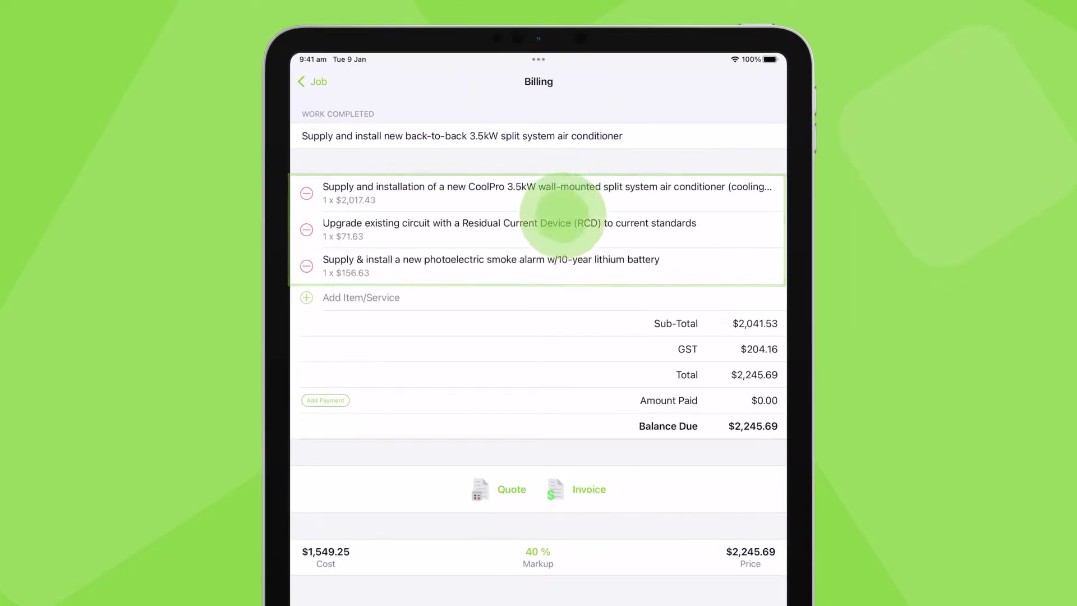
- Delete the AC ground mount block set from this job's CoolPro bundle
{"action": "left_click", "coordinate": [558, 230]}
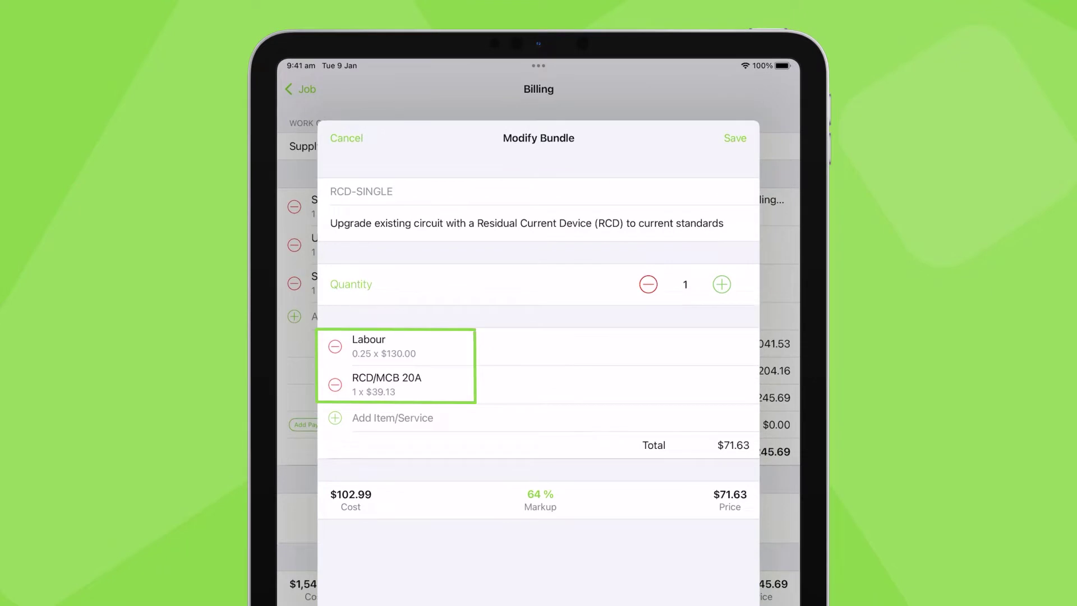
{"action": "left_click", "coordinate": [540, 227]}
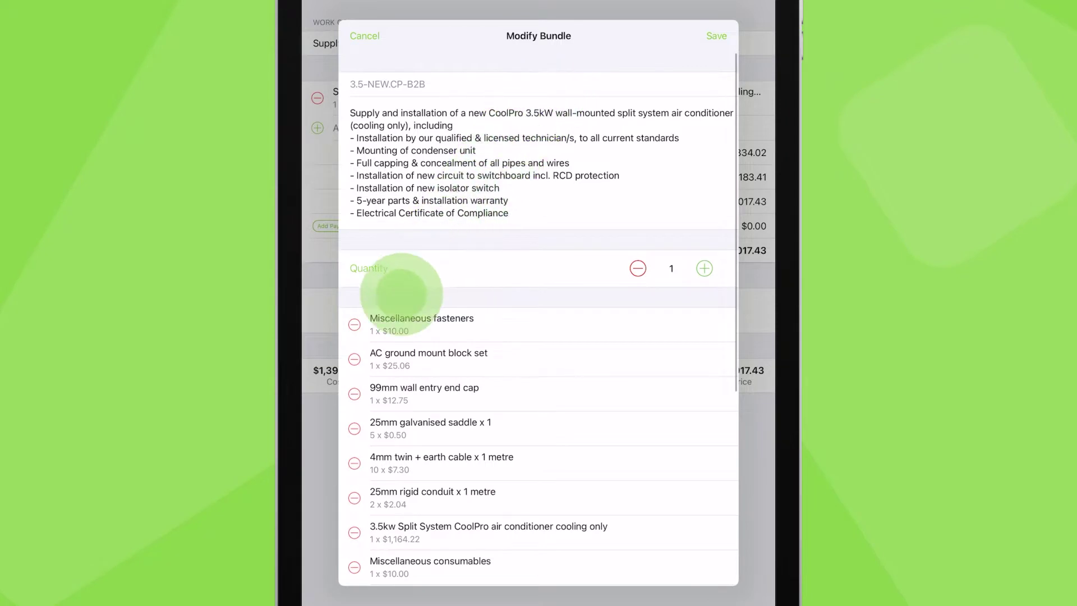
{"action": "left_click", "coordinate": [354, 359]}
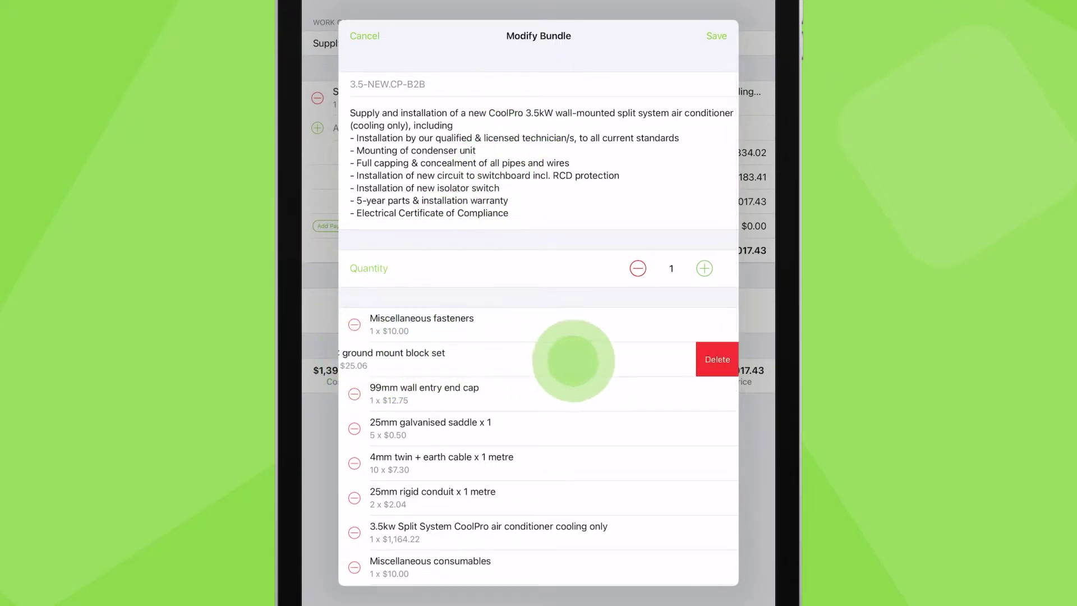
{"action": "left_click", "coordinate": [718, 361]}
- Raise the 4mm twin + earth cable quantity to 12 and save it
{"action": "left_click", "coordinate": [620, 426]}
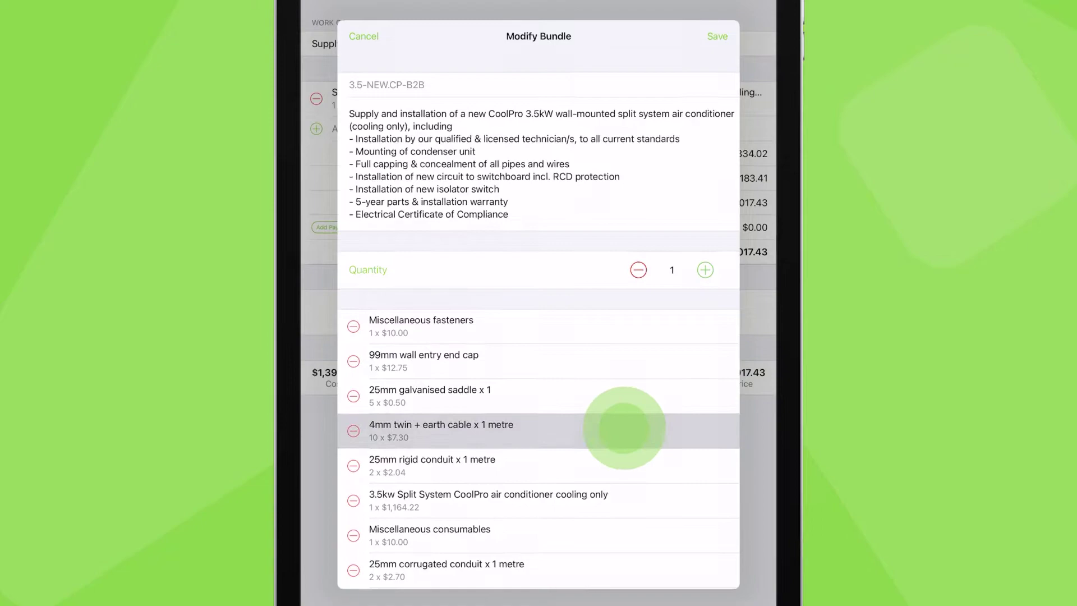
{"action": "left_click", "coordinate": [749, 224]}
{"action": "left_click", "coordinate": [749, 224]}
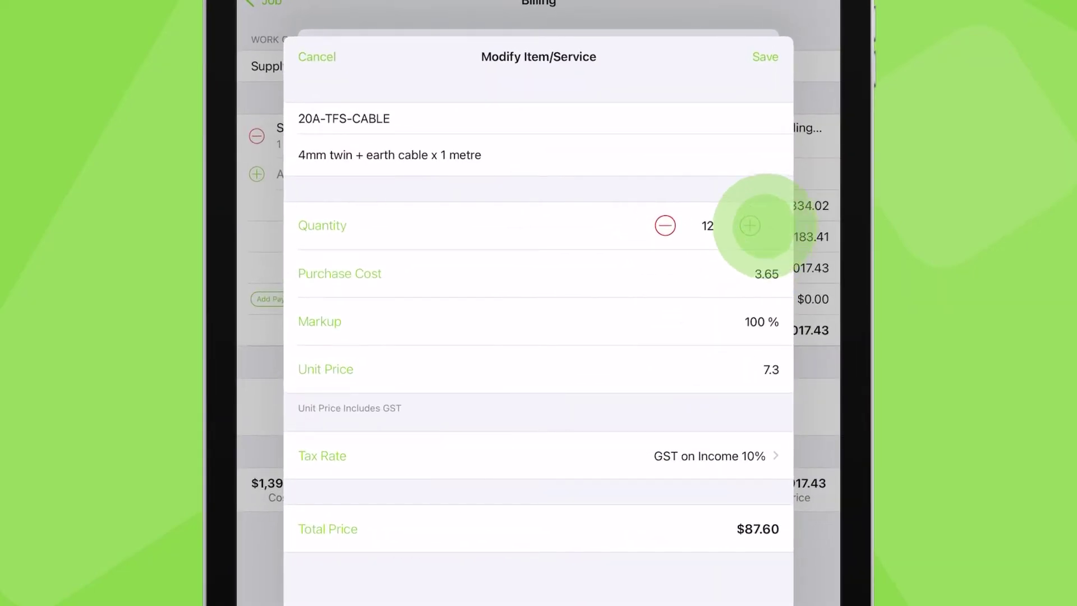
{"action": "left_click", "coordinate": [771, 59]}
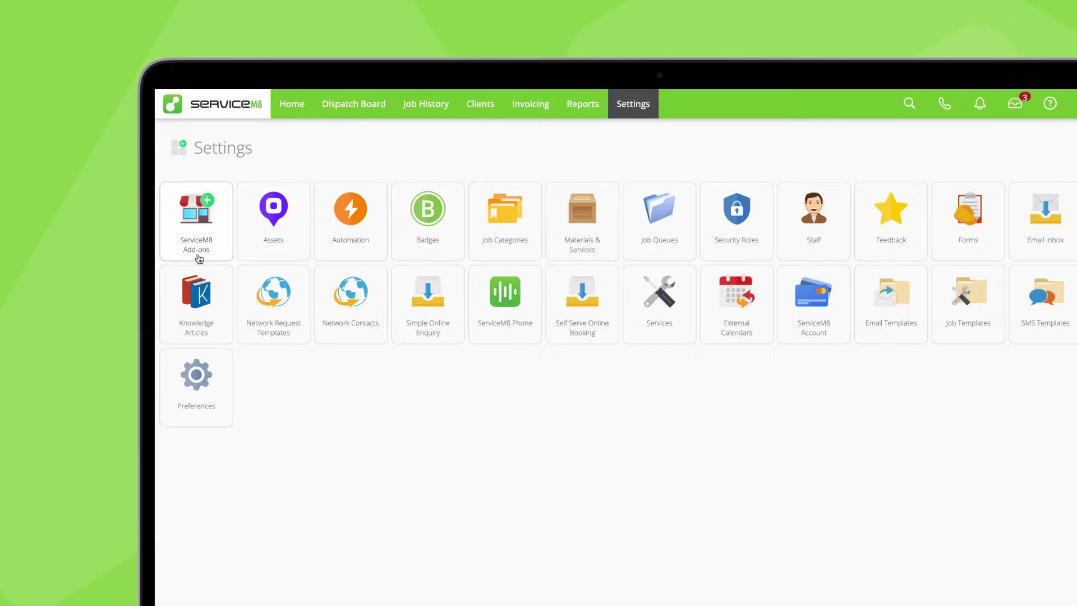
- Find and switch on the Bundles add-on, then open Materials & Services > Bundles
{"action": "left_click", "coordinate": [199, 259]}
{"action": "left_click", "coordinate": [464, 223]}
{"action": "type", "text": "Bundles"}
{"action": "key", "text": "Return"}
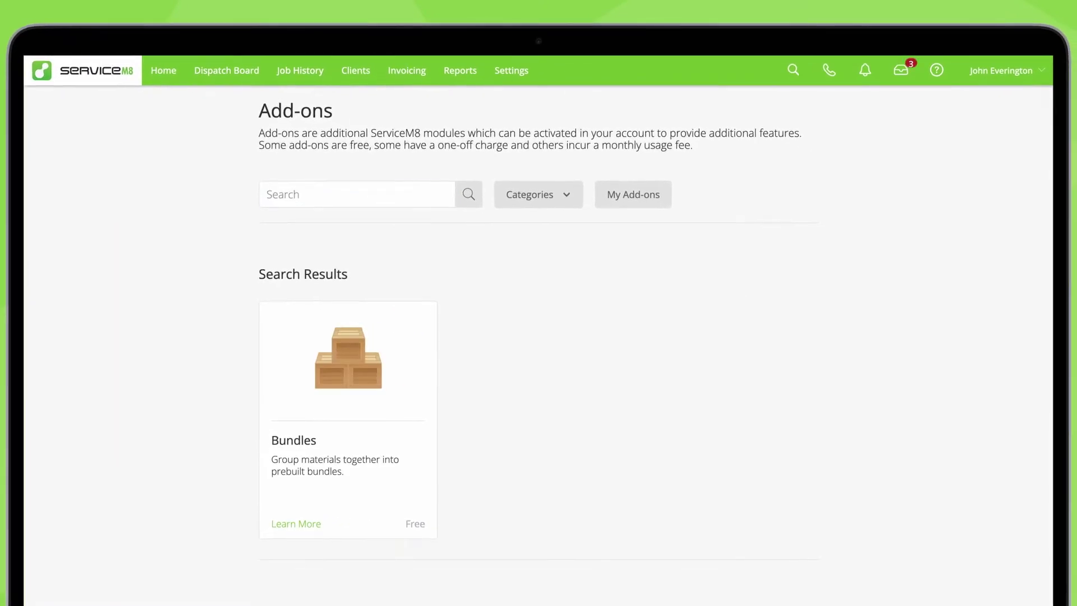
{"action": "left_click", "coordinate": [368, 508]}
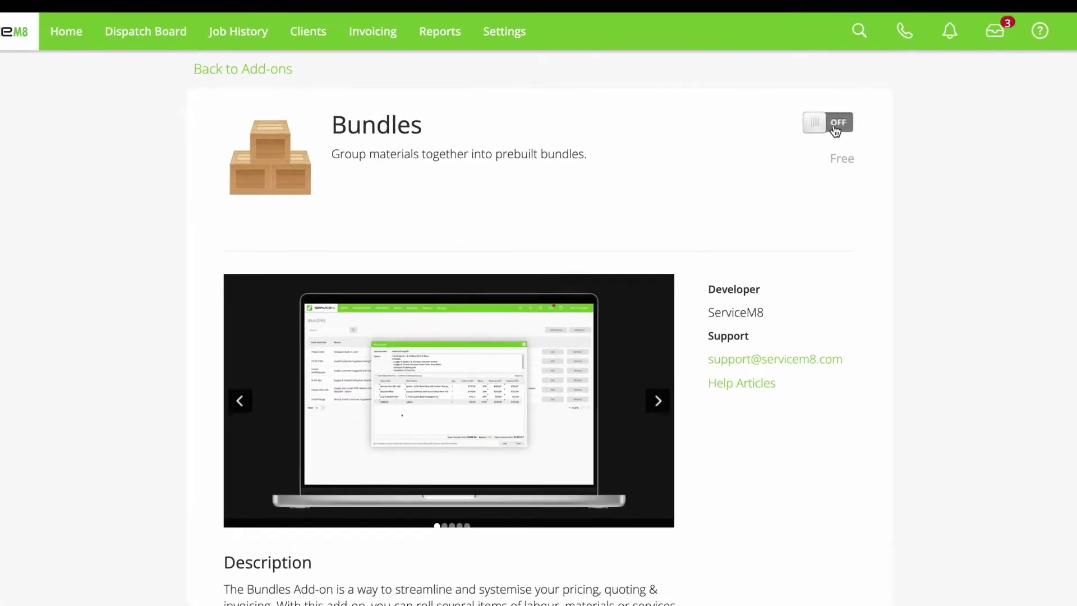
{"action": "left_click", "coordinate": [836, 130]}
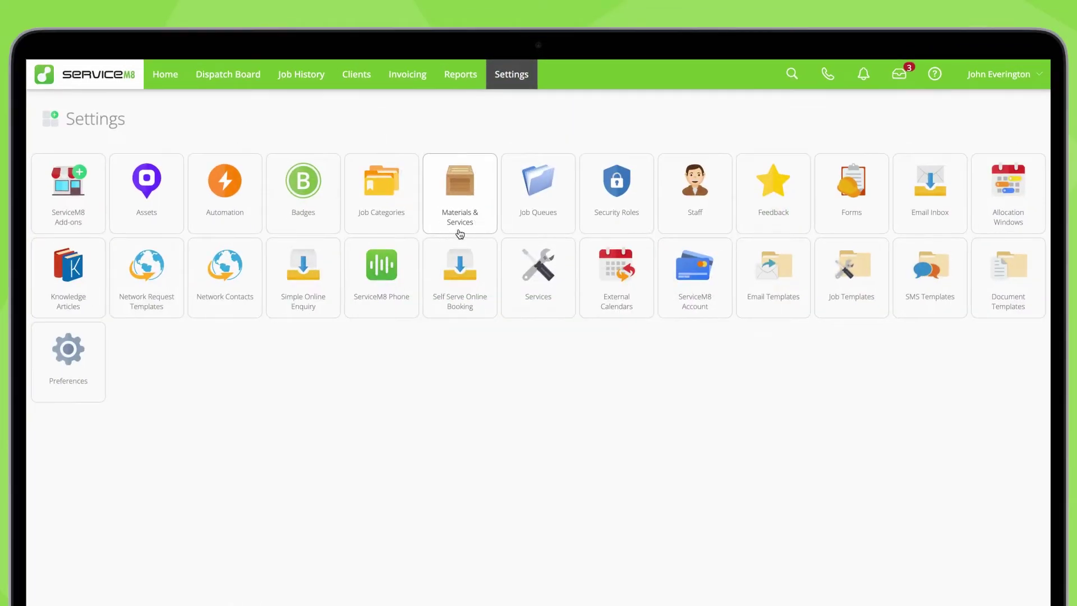
{"action": "left_click", "coordinate": [460, 225]}
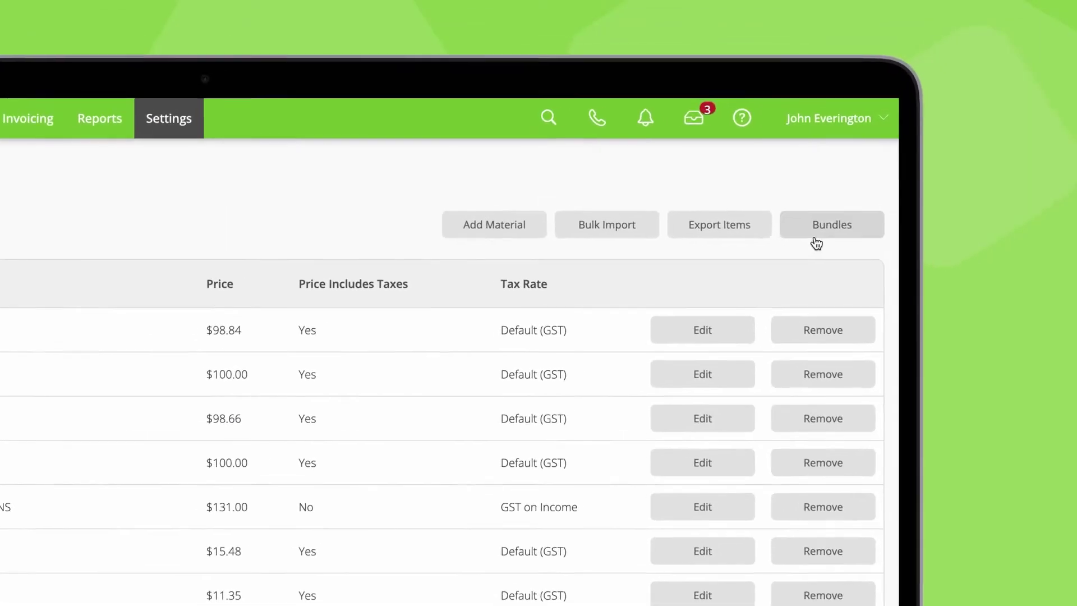
{"action": "left_click", "coordinate": [993, 154]}
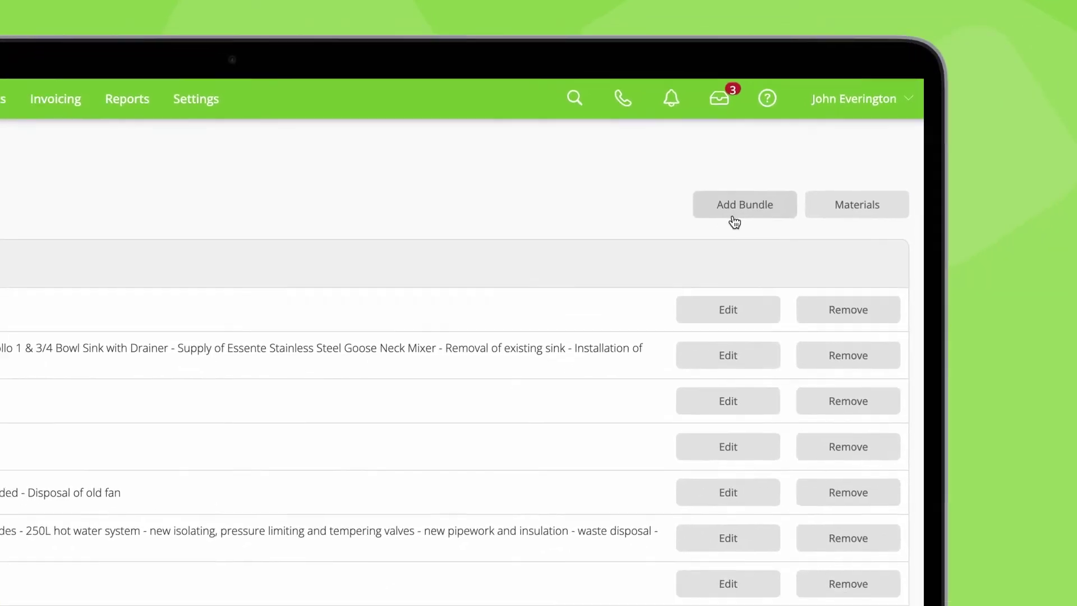
- Start a new bundle with item number 3.5-NEW.CP-B2B and the pasted CoolPro air conditioner description
{"action": "left_click", "coordinate": [700, 236]}
{"action": "left_click", "coordinate": [387, 123]}
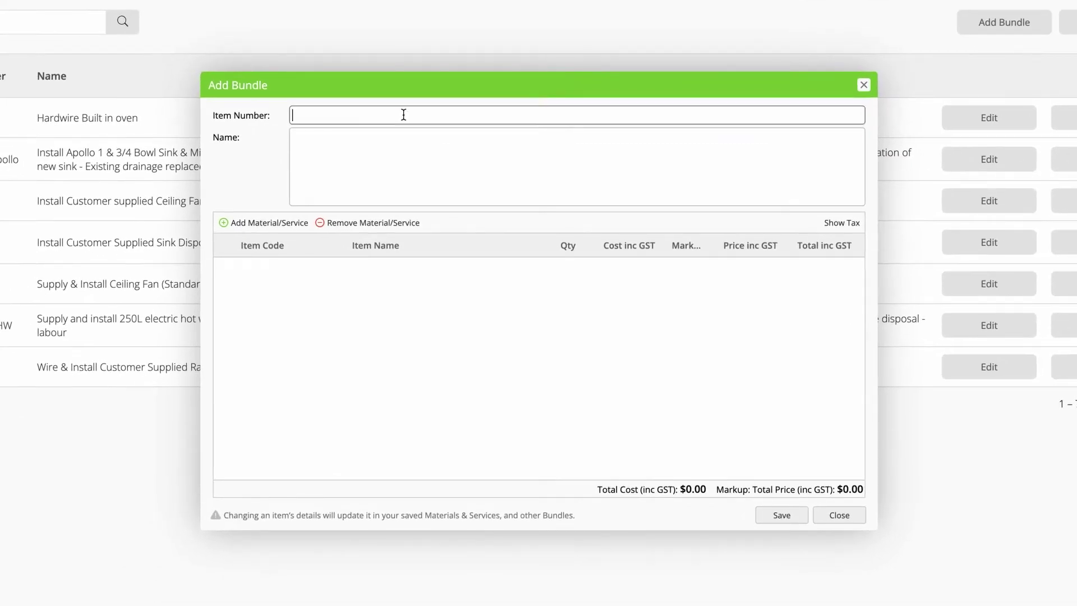
{"action": "left_click", "coordinate": [401, 163]}
{"action": "type", "text": "Supply and installation of a new CoolPro 3.5kW wall-mounted split system air conditioner (cooling only), including: Installation by our qualified & licensed technician/s, to all current standards - Mounting of condenser unit - Full capping & concealment of all pipes and wires - Installation of new circuit to switchboard incl. RCD protection - Installation of new isolator switch - 5 years parts & installation warranty - Electrical Certificate of Compliance"}
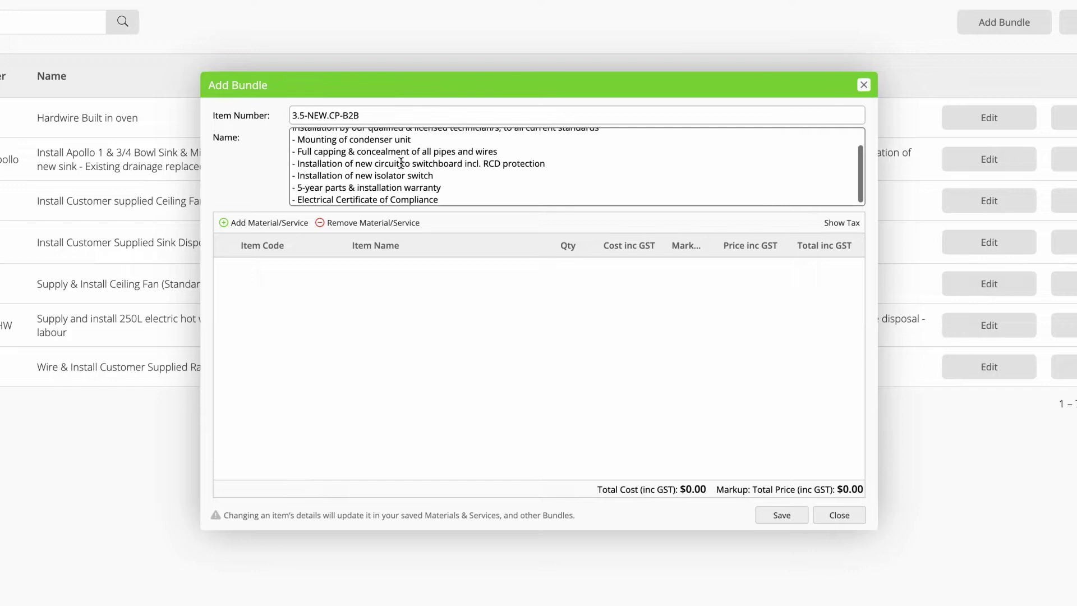
{"action": "scroll", "coordinate": [401, 163], "scroll_direction": "up", "scroll_amount": 2}
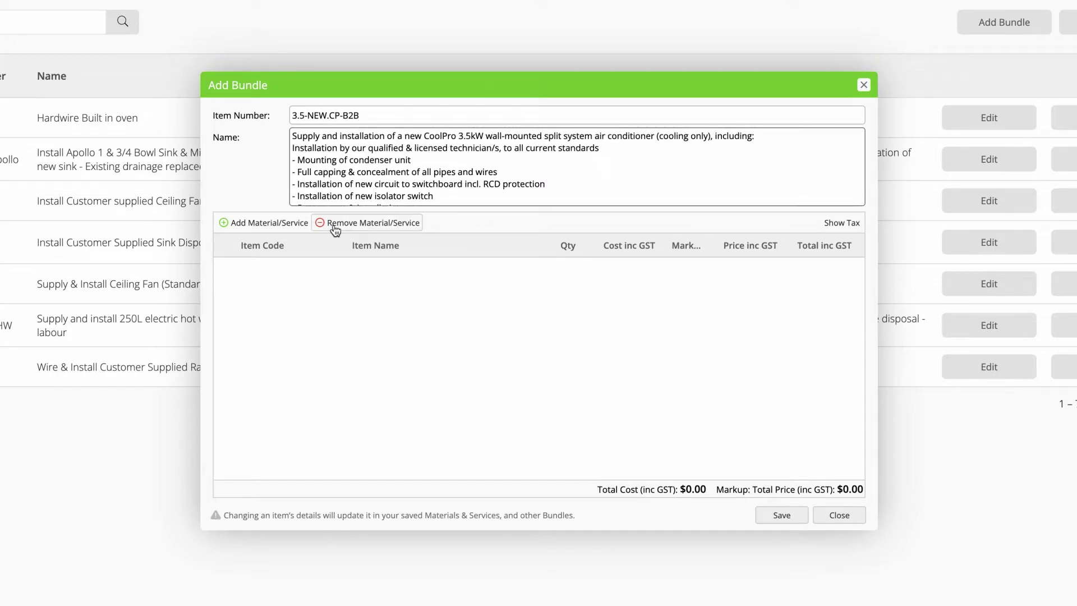
- Add the 3.5kW CoolPro air conditioner unit (3.5-AC) as a bundle material
{"action": "left_click", "coordinate": [274, 229]}
{"action": "type", "text": "3.5-AC"}
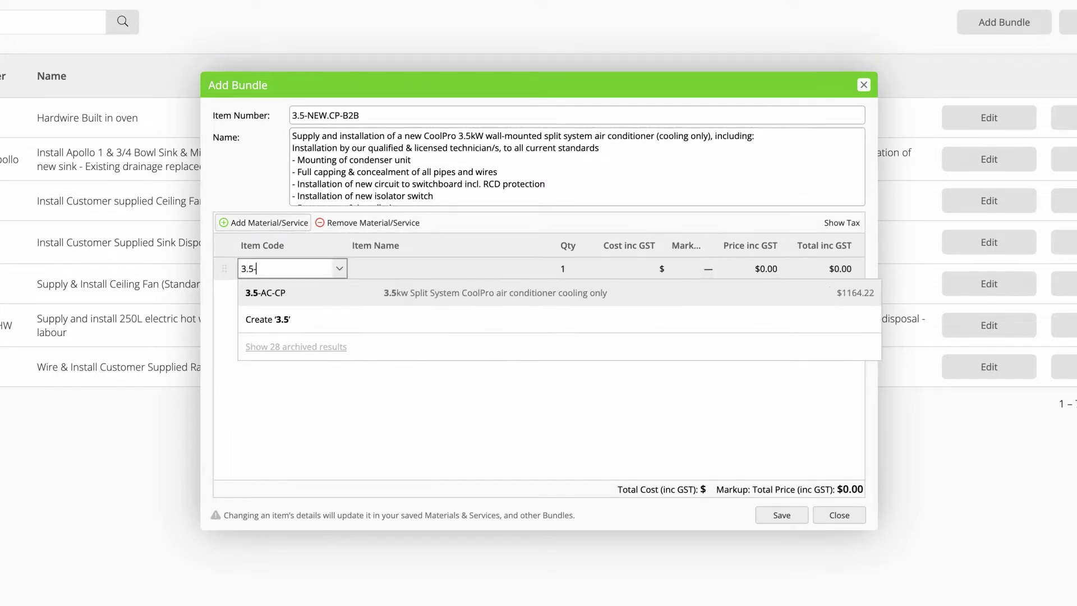
{"action": "left_click", "coordinate": [445, 294]}
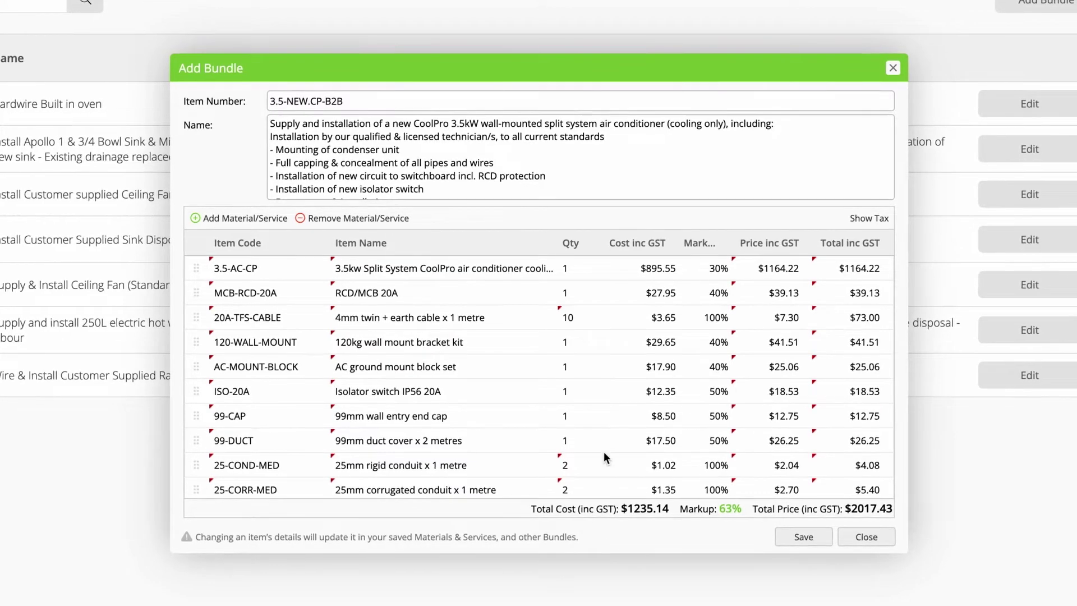
- Change the comma after 'RCD protection' to a full stop, then save and confirm the bundle
{"action": "left_click", "coordinate": [644, 171]}
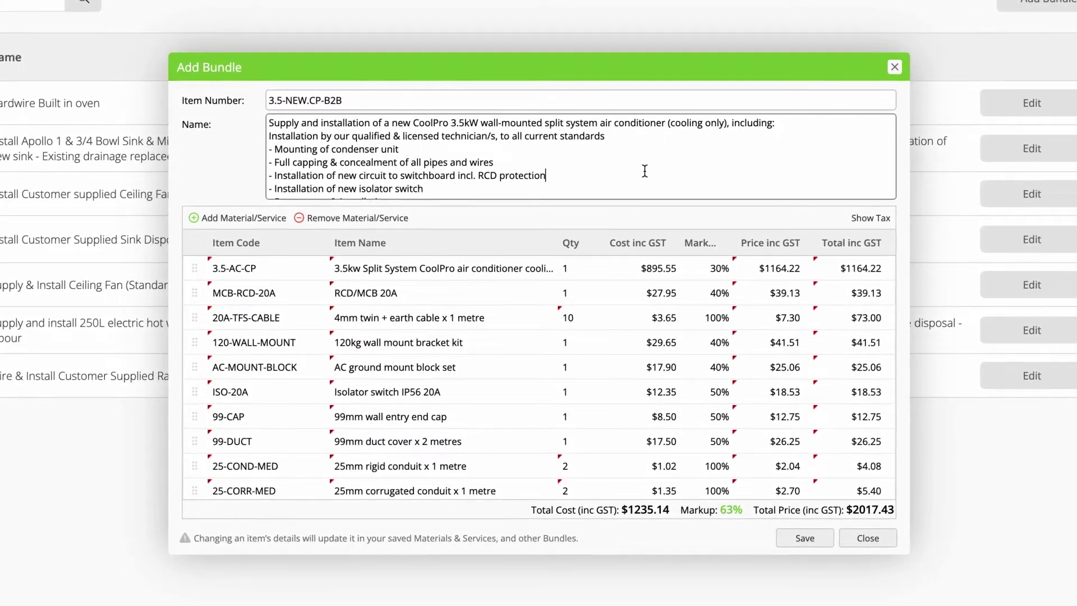
{"action": "key", "text": "BackSpace"}
{"action": "type", "text": "."}
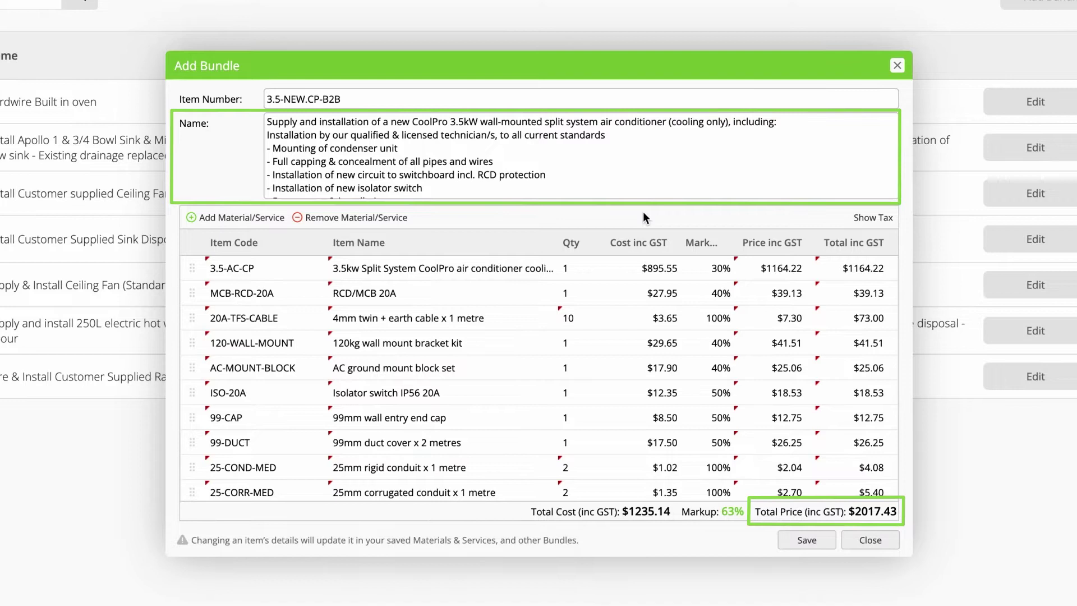
{"action": "left_click", "coordinate": [805, 544]}
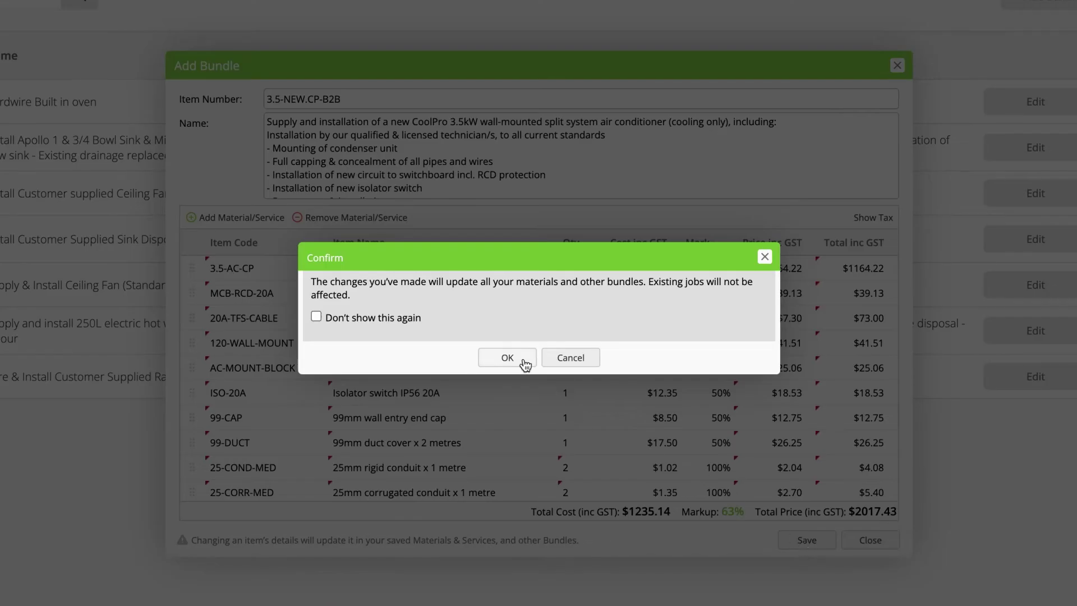
{"action": "left_click", "coordinate": [507, 357]}
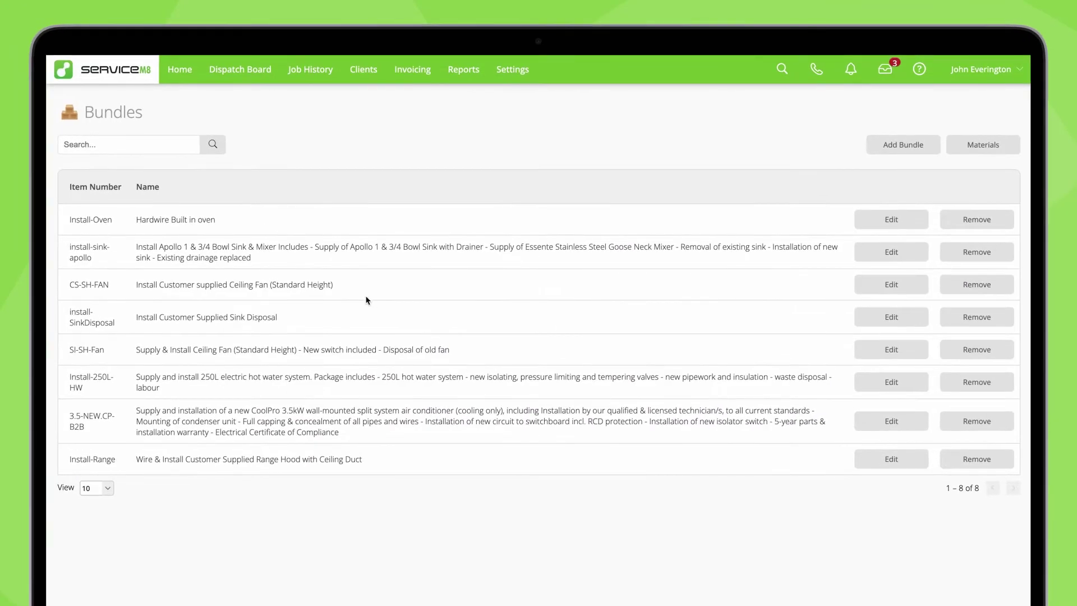
- Filter the Bundles list by '3.5' and open 3.5-NEW.CP-B2B for editing
{"action": "type", "text": "3.5"}
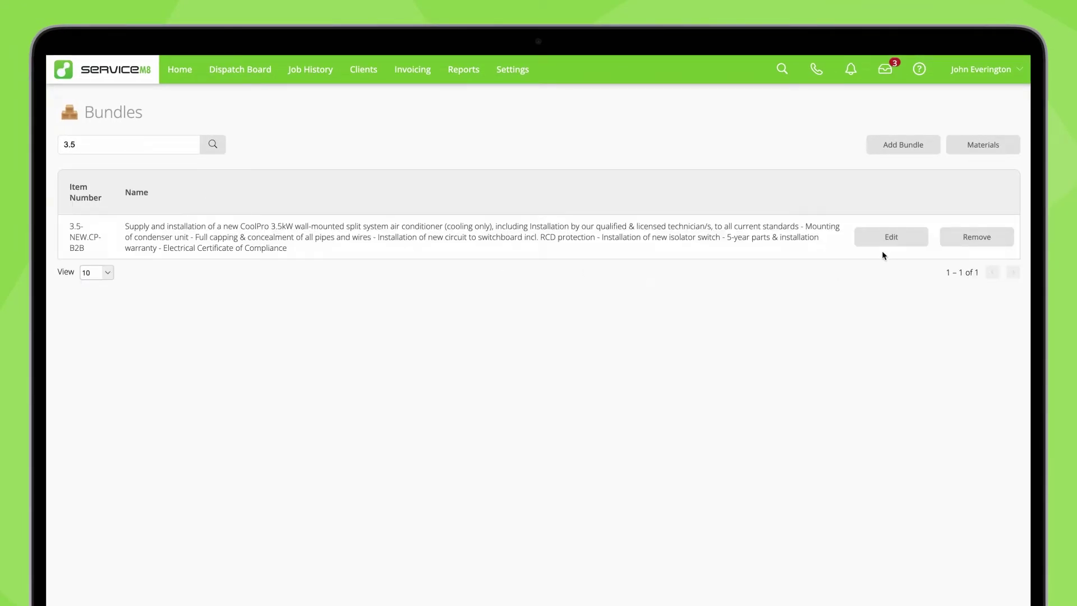
{"action": "left_click", "coordinate": [895, 246]}
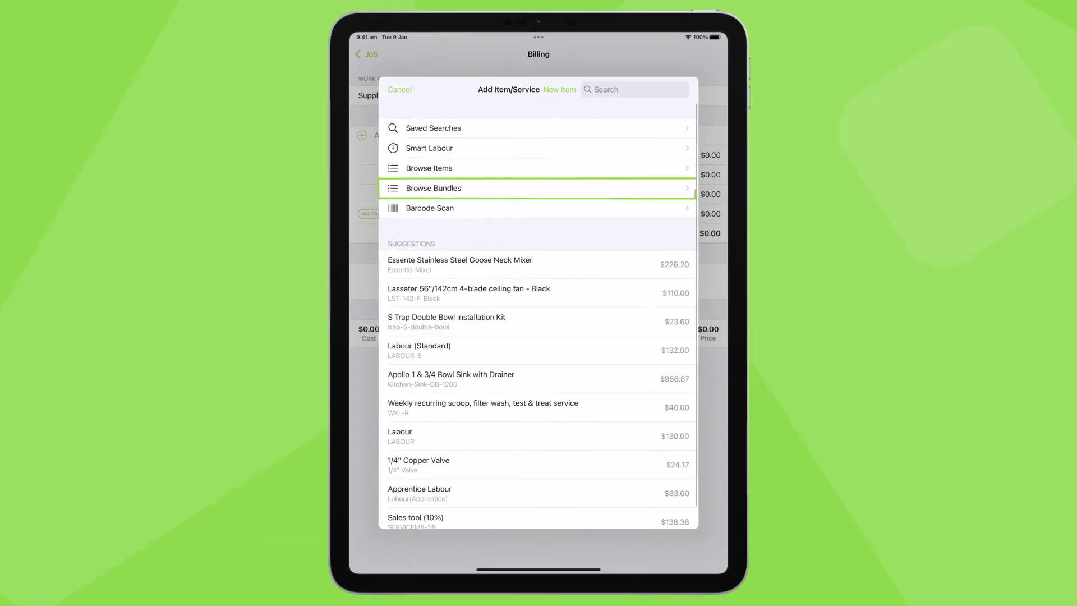
- Search 'Coolpro' and pick the 3.5-NEW.CP-B2B installation bundle for the job
{"action": "left_click", "coordinate": [636, 89]}
{"action": "type", "text": "Coolp"}
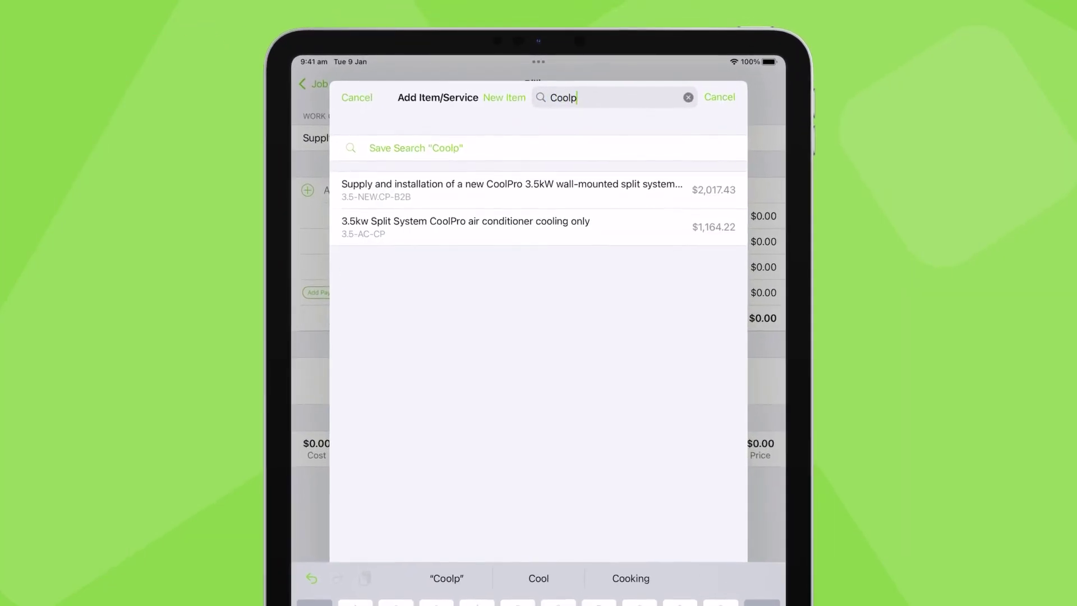
{"action": "type", "text": "ro"}
{"action": "left_click", "coordinate": [542, 194]}
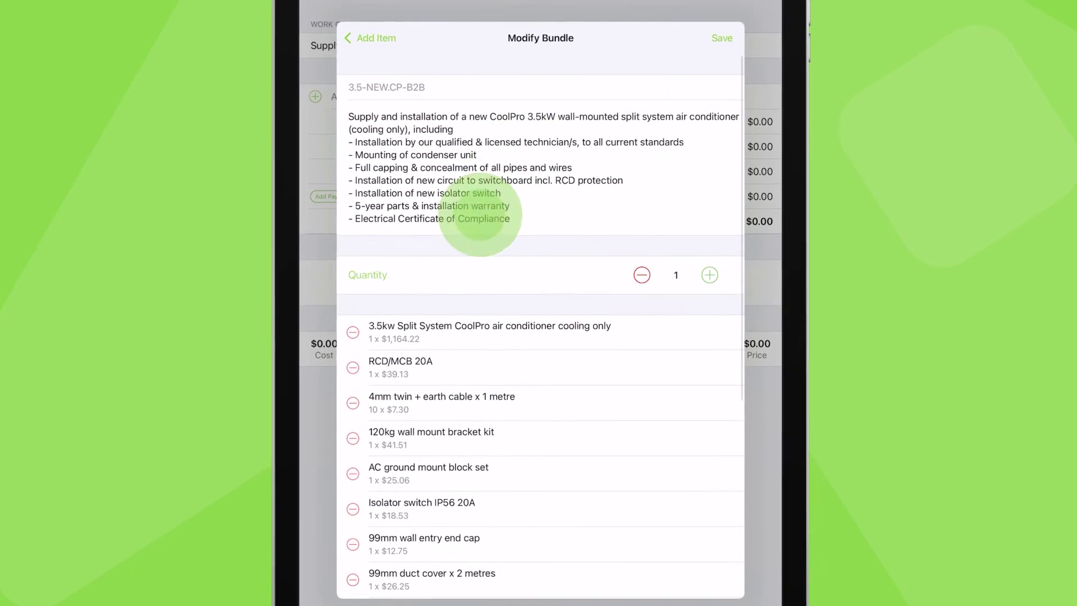
- Remove the 120kg wall mount bracket kit from the bundle, save it, and reopen the line
{"action": "left_click", "coordinate": [353, 438]}
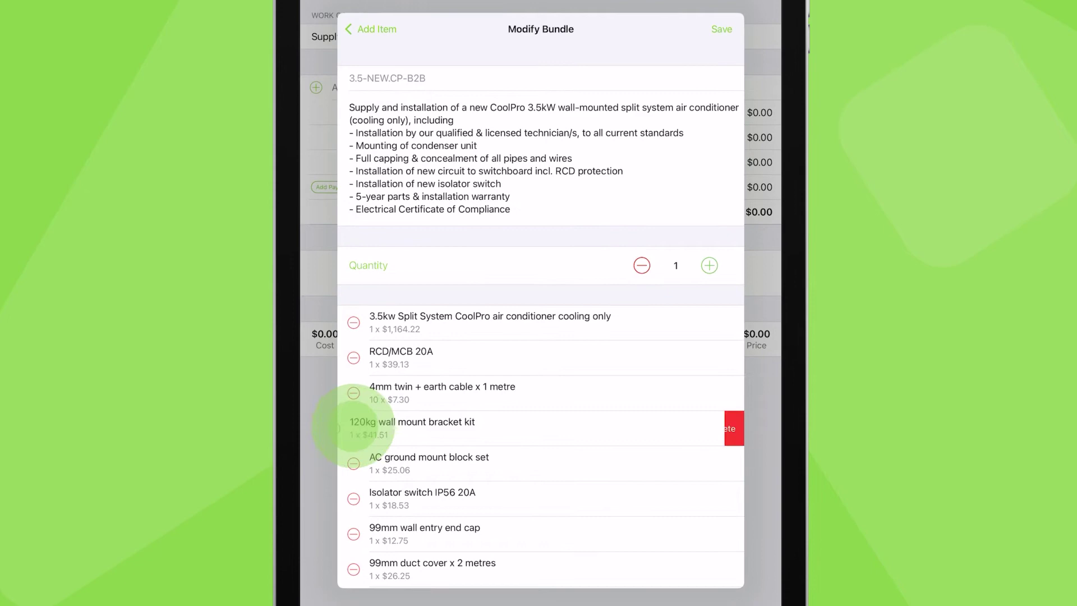
{"action": "left_click", "coordinate": [722, 428]}
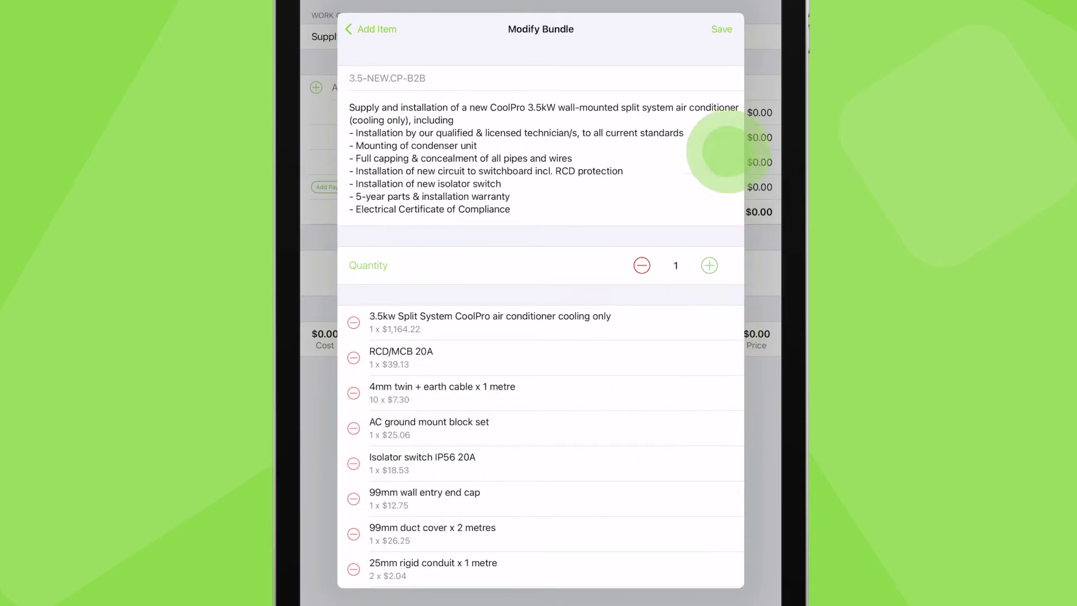
{"action": "left_click", "coordinate": [722, 29]}
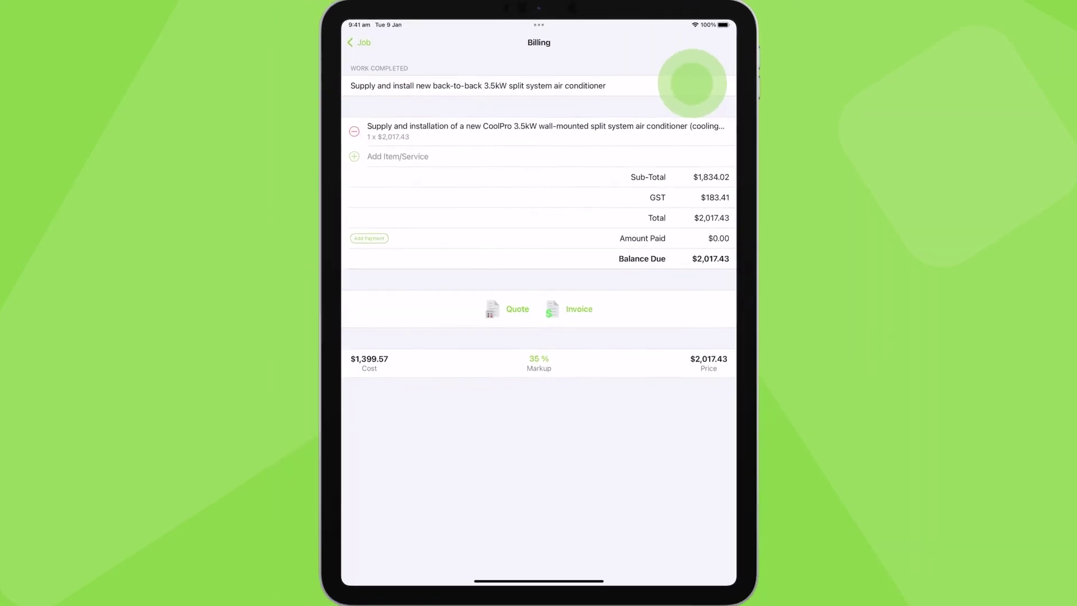
{"action": "left_click", "coordinate": [597, 129]}
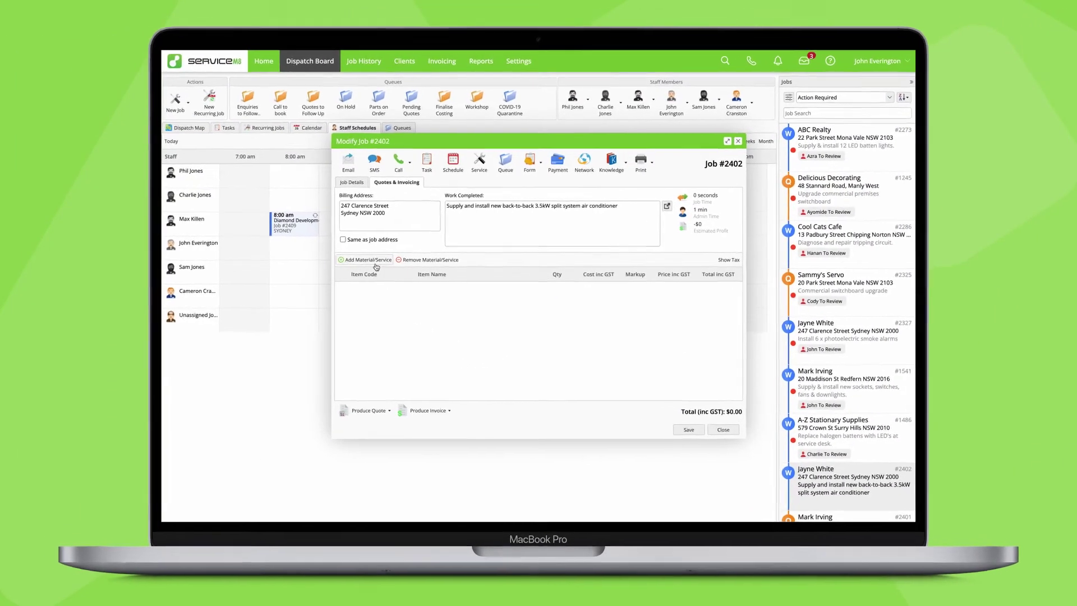
- Add bundle 3.5-NEW.CP-B2B to job #2402 via item code '3.5' and open its Edit Bundle components
{"action": "left_click", "coordinate": [371, 260]}
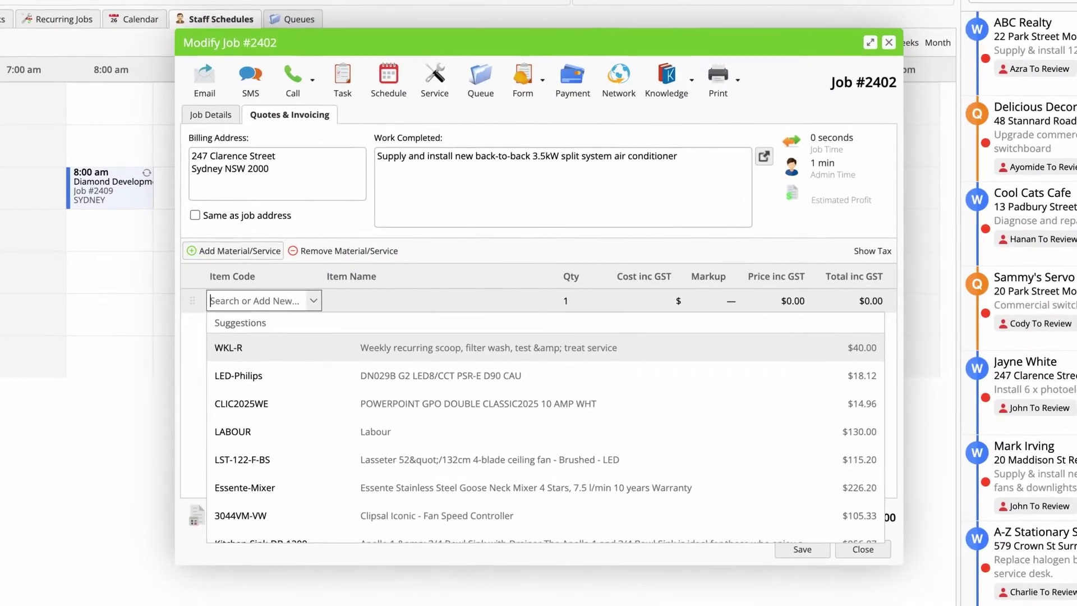
{"action": "type", "text": "3.5"}
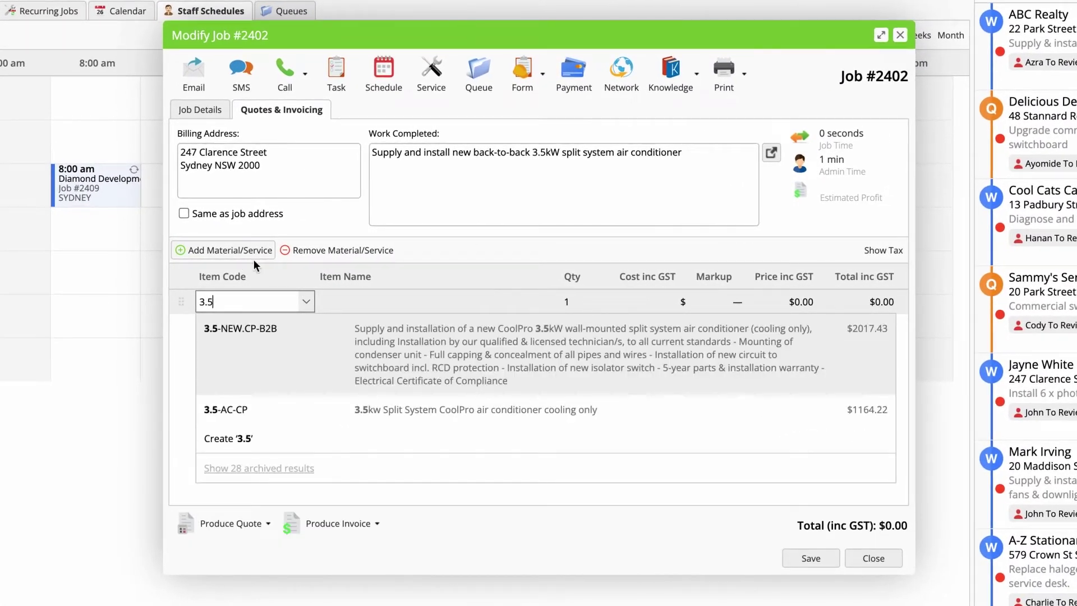
{"action": "left_click", "coordinate": [438, 364]}
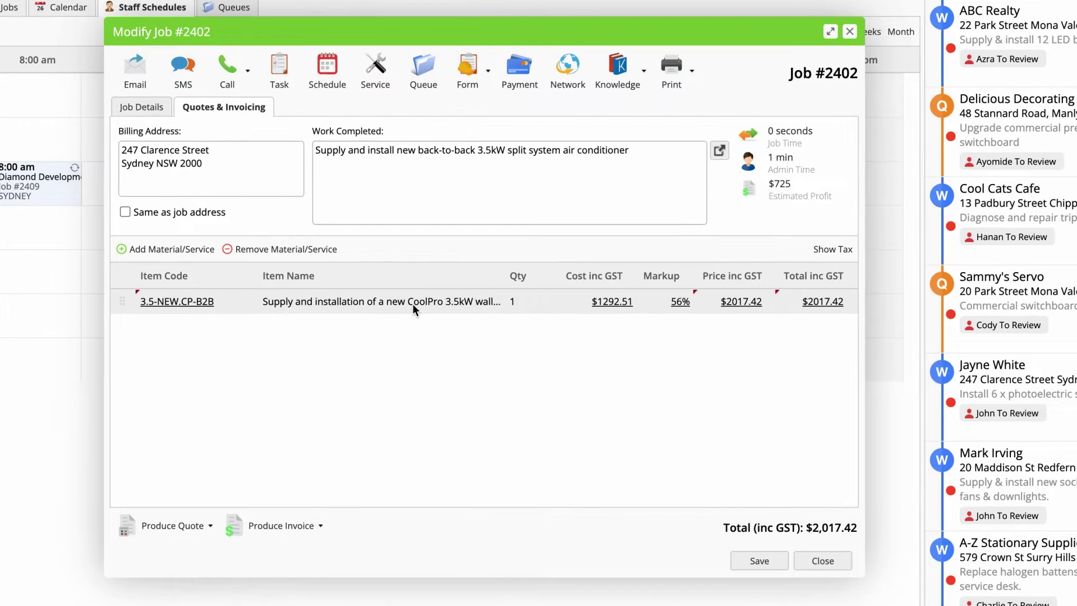
{"action": "mouse_move", "coordinate": [470, 305]}
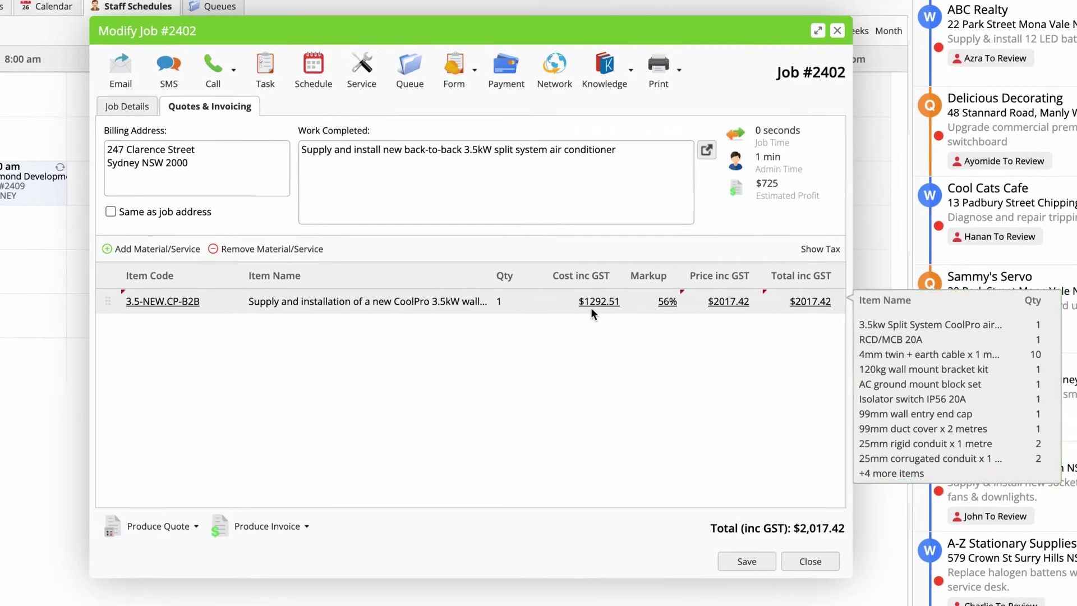
{"action": "left_click", "coordinate": [594, 306]}
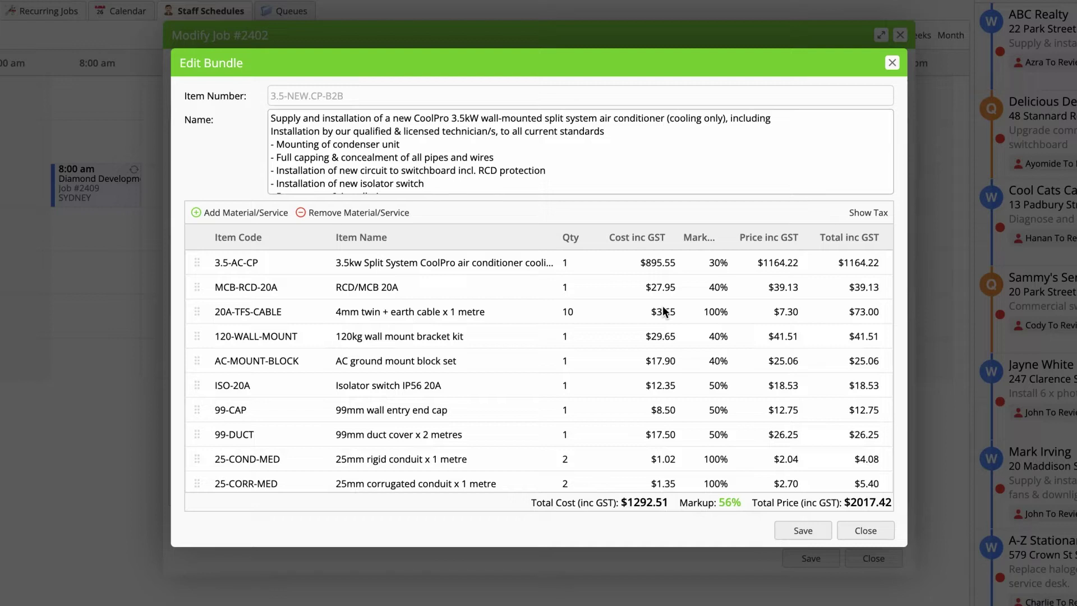
- Insert 'premium' into the bundle name and remove the 120-WALL-MOUNT bracket kit
{"action": "left_click", "coordinate": [420, 117]}
{"action": "type", "text": "premium"}
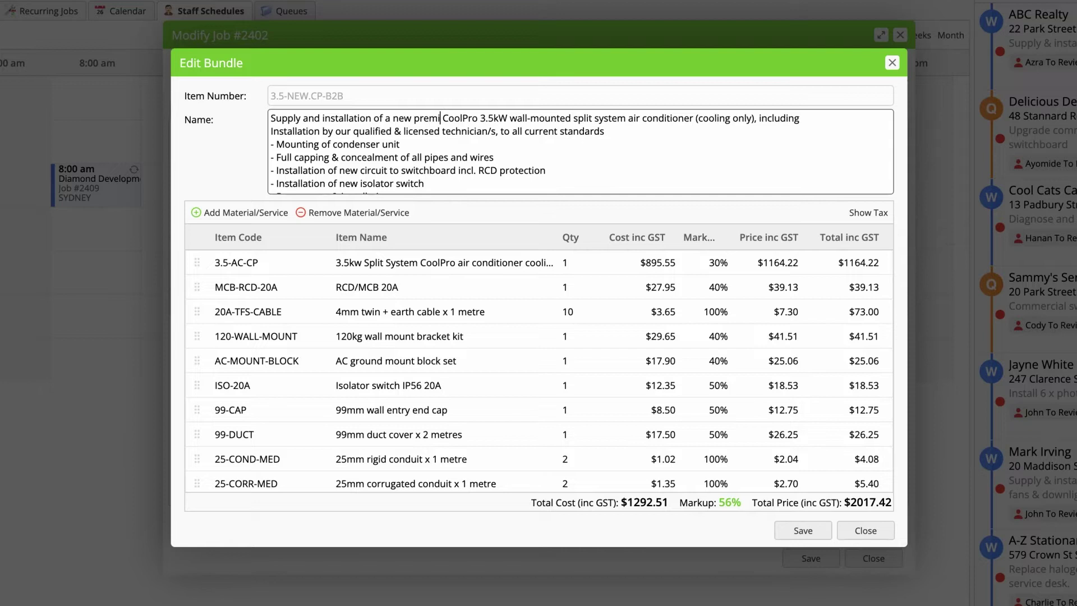
{"action": "left_click", "coordinate": [448, 336]}
{"action": "left_click", "coordinate": [354, 214]}
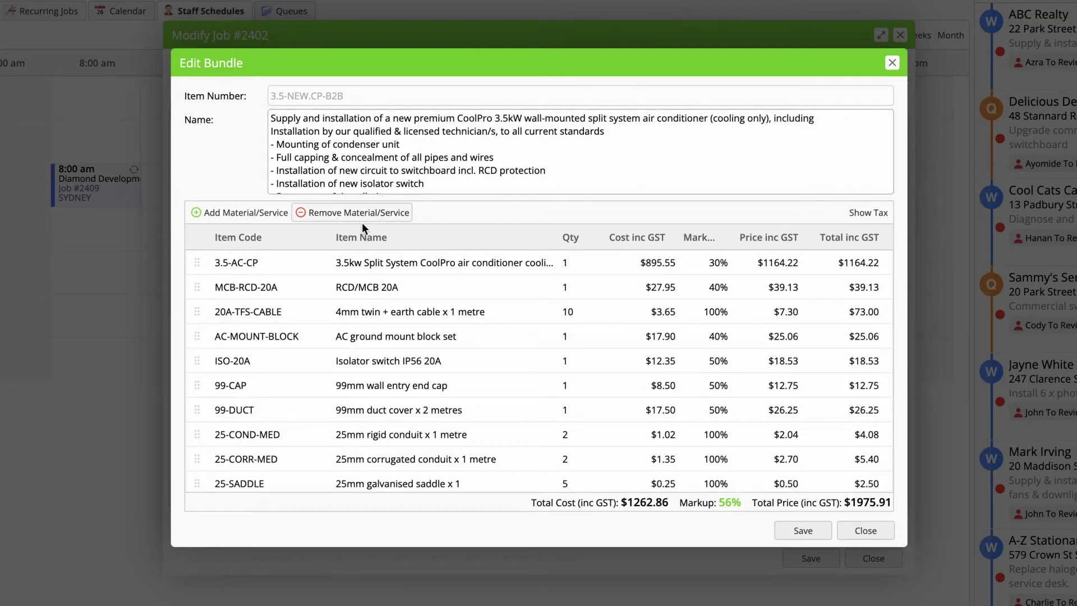
- Set the cable quantity to 12 and save the edited bundle to the job
{"action": "left_click", "coordinate": [571, 312]}
{"action": "type", "text": "12"}
{"action": "key", "text": "Return"}
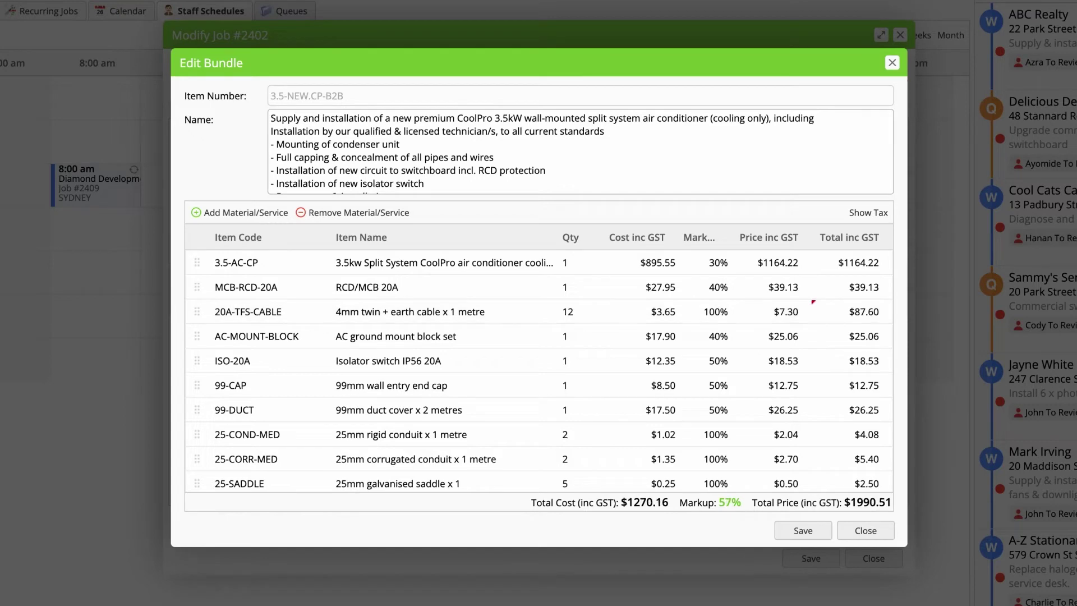
{"action": "left_click", "coordinate": [816, 533]}
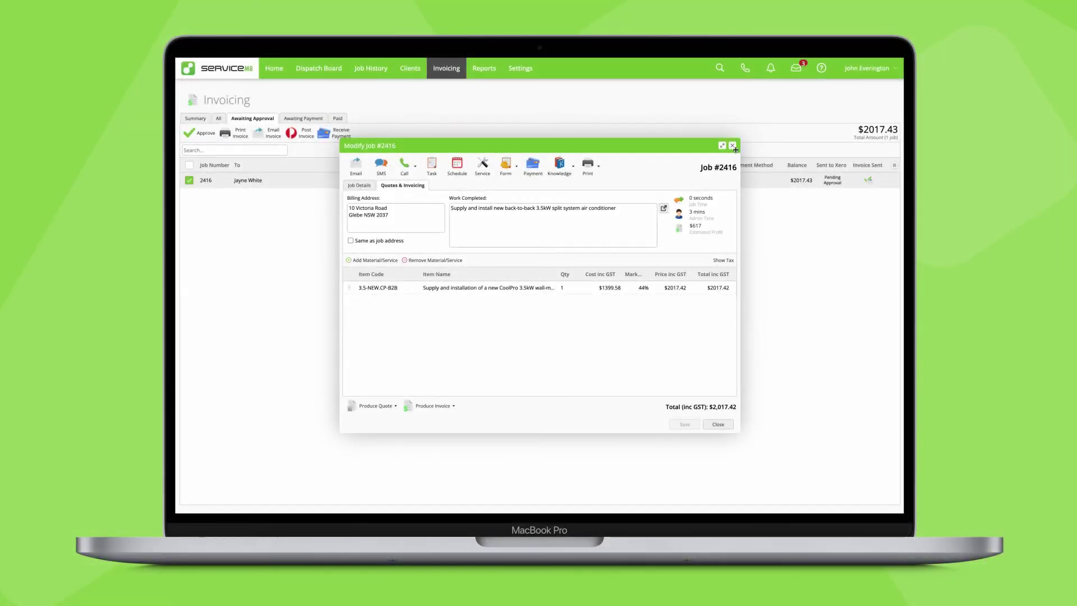
- Close job #2416 and approve invoice 2416 so it is sent to Xero
{"action": "left_click", "coordinate": [733, 146]}
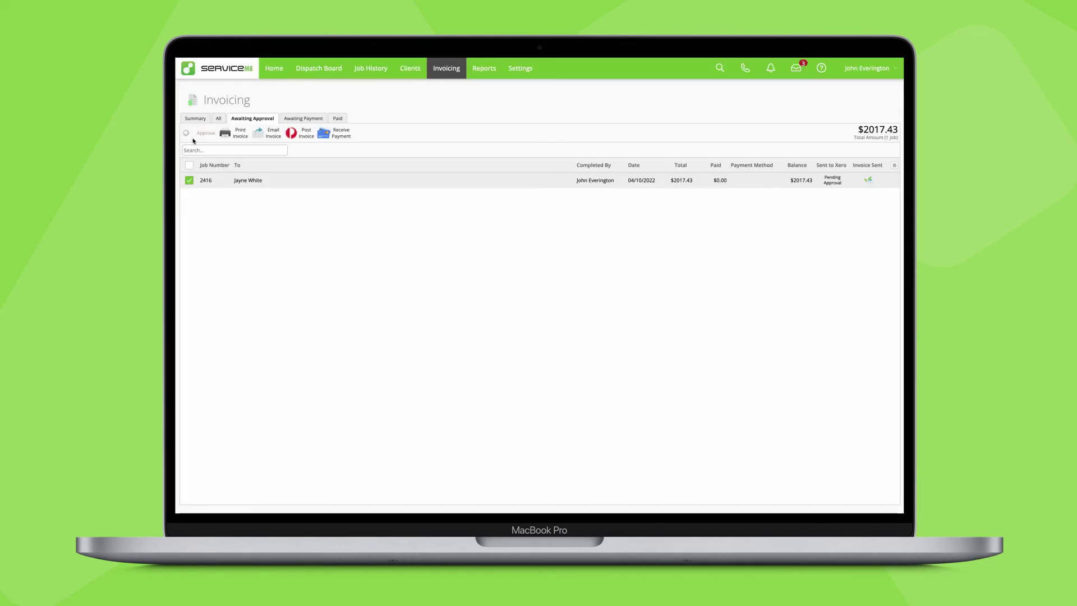
{"action": "left_click", "coordinate": [193, 139]}
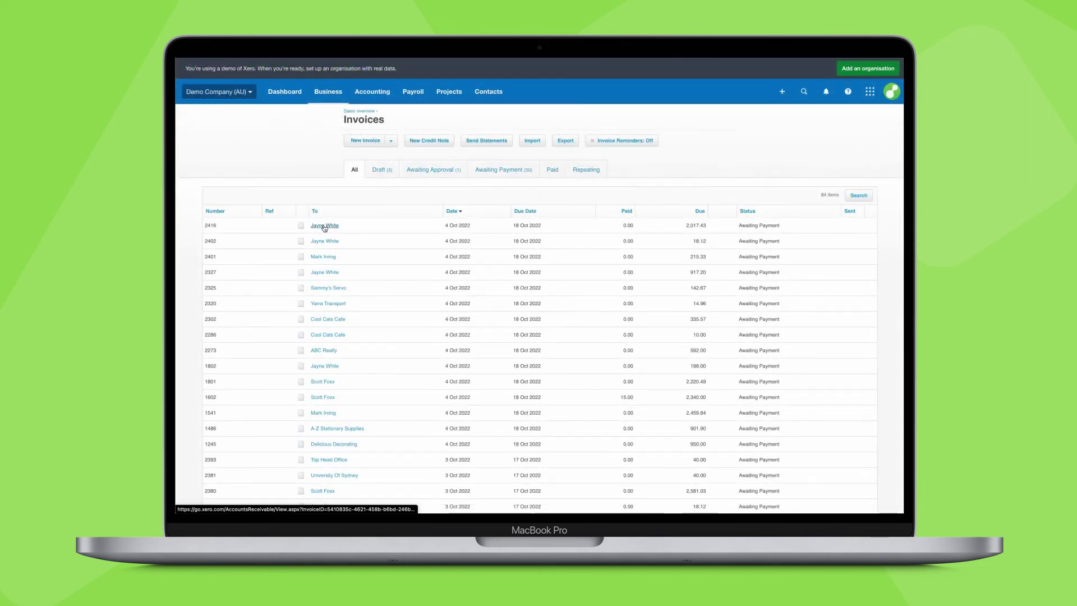
- Review Xero invoice 2416's itemised lines, from the 1164.22 CoolPro unit to 4.5 hours' labour at 585.00
{"action": "left_click", "coordinate": [324, 226]}
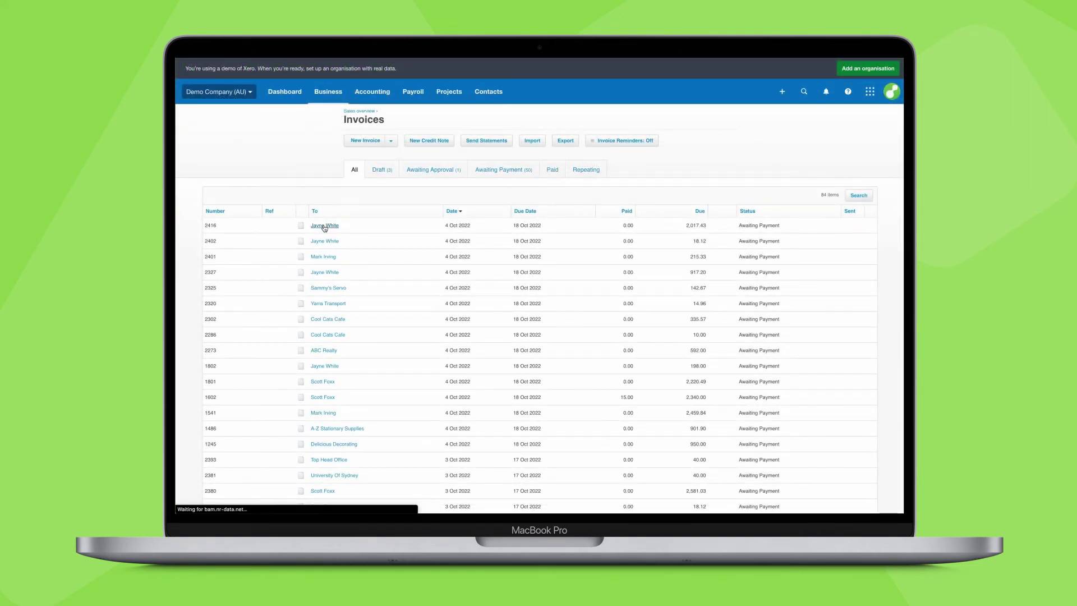
{"action": "scroll", "coordinate": [597, 336], "scroll_direction": "down", "scroll_amount": 3}
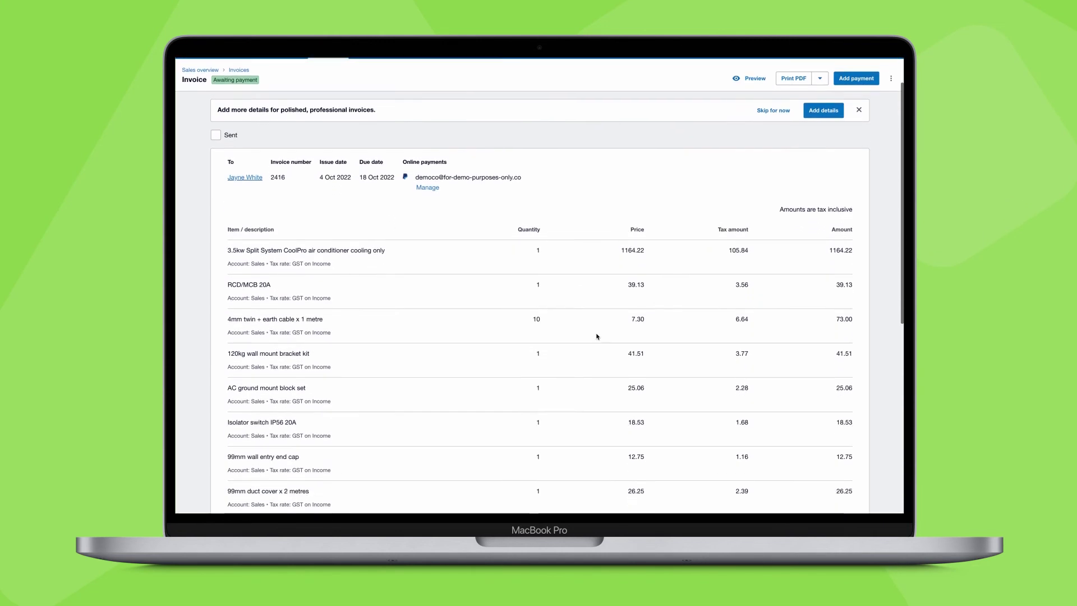
{"action": "scroll", "coordinate": [597, 336], "scroll_direction": "down", "scroll_amount": 3}
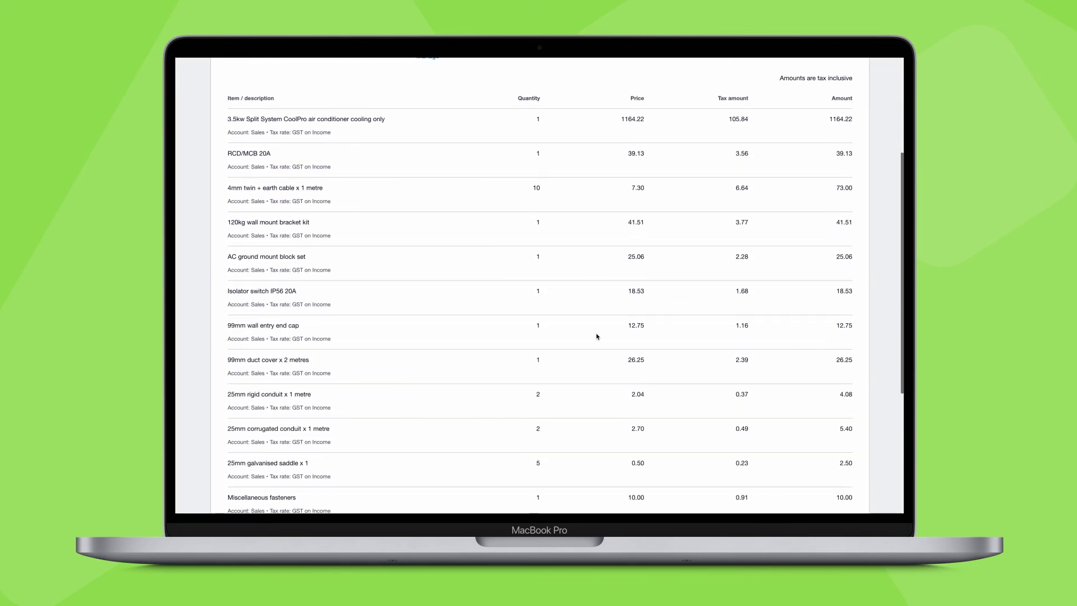
{"action": "scroll", "coordinate": [597, 336], "scroll_direction": "down", "scroll_amount": 2}
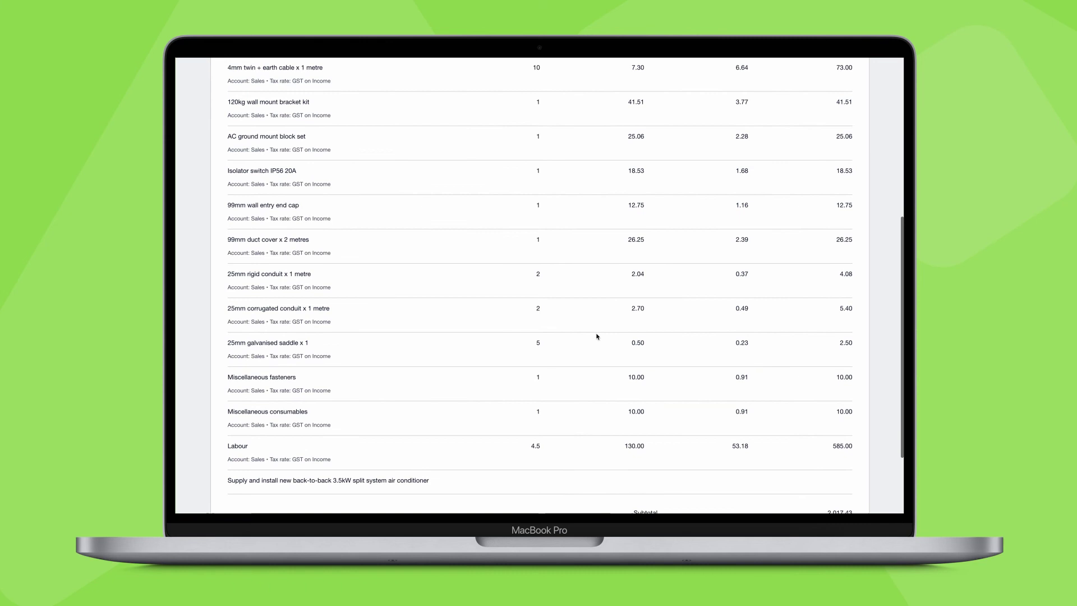
{"action": "scroll", "coordinate": [597, 336], "scroll_direction": "up", "scroll_amount": 1}
{"action": "scroll", "coordinate": [597, 336], "scroll_direction": "up", "scroll_amount": 5}
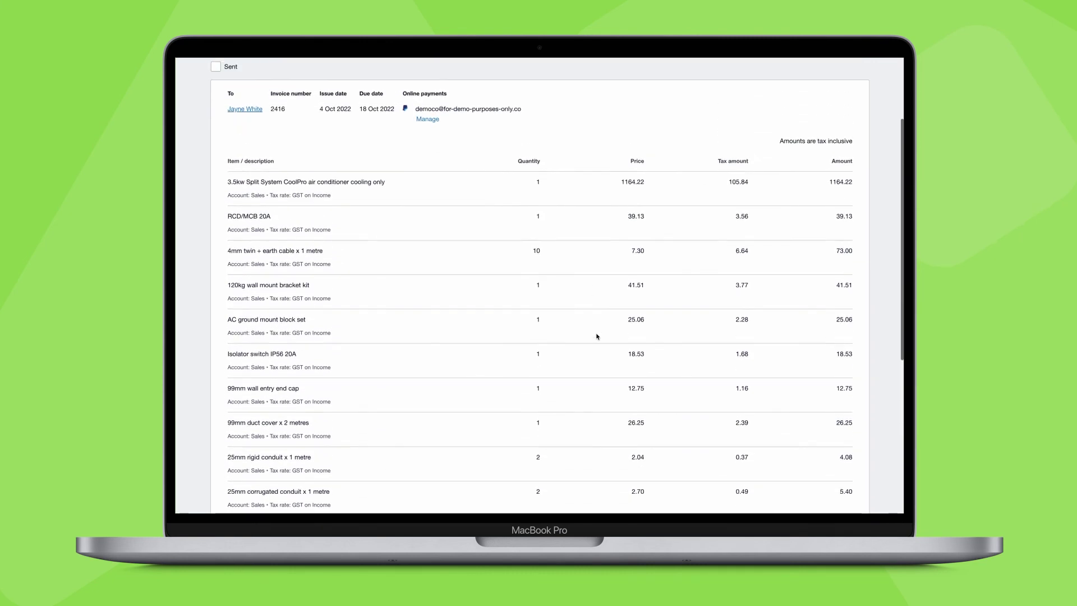
{"action": "scroll", "coordinate": [597, 336], "scroll_direction": "up", "scroll_amount": 2}
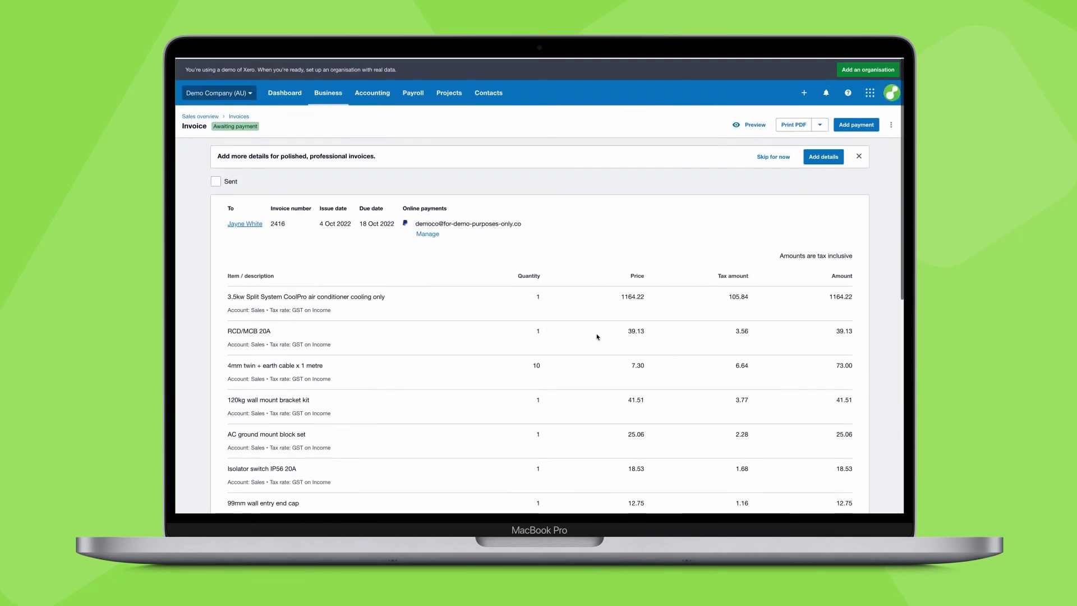